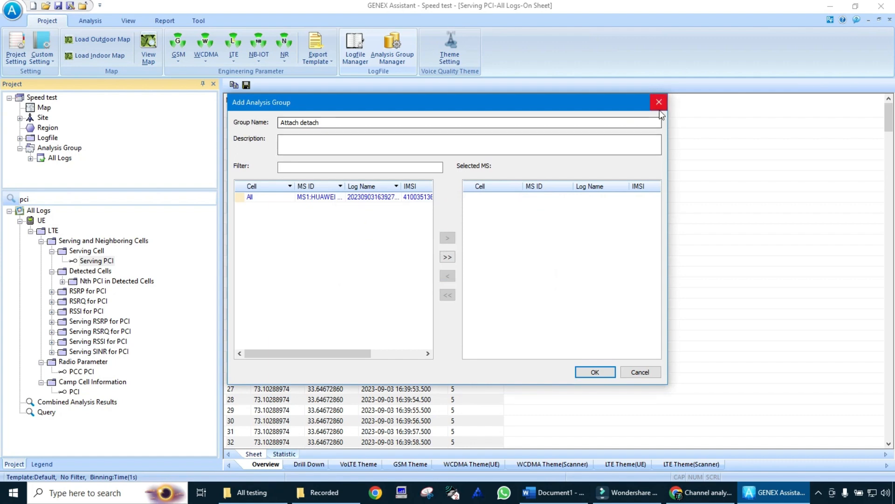
Step: Discard the unfinished analysis group and browse to the 11 Detach and attach folder for adding log files
click(659, 102)
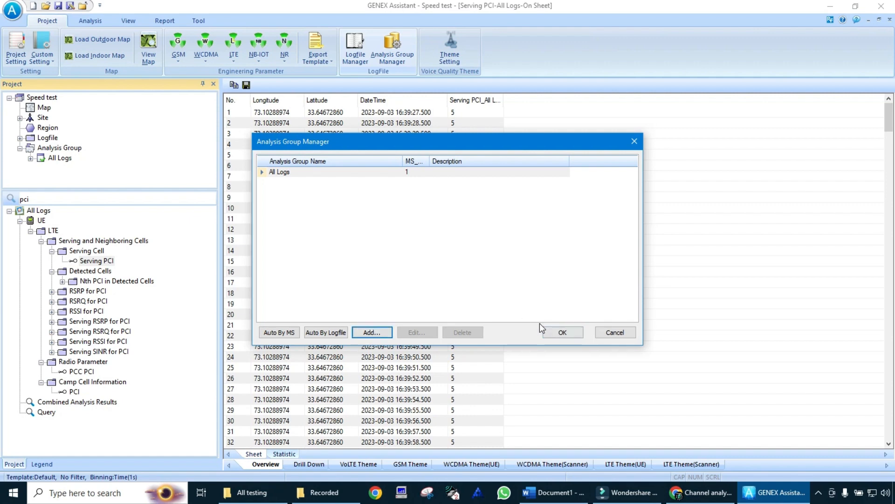
click(611, 332)
click(355, 47)
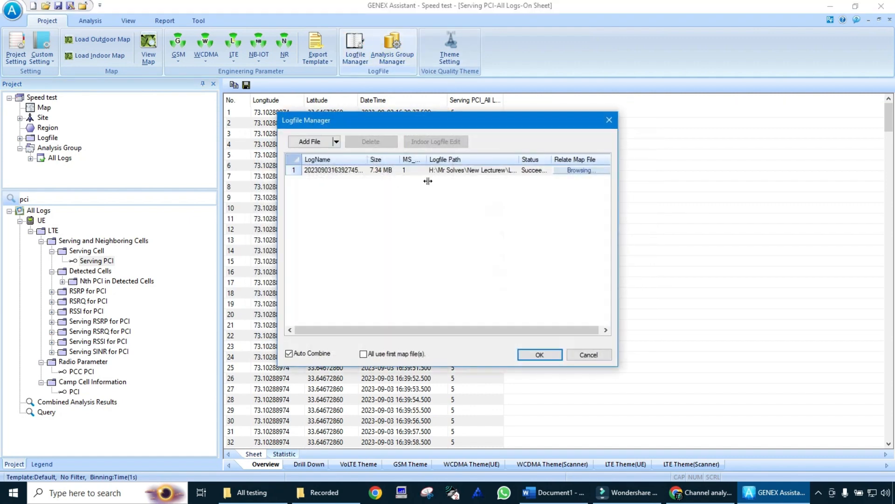
click(309, 141)
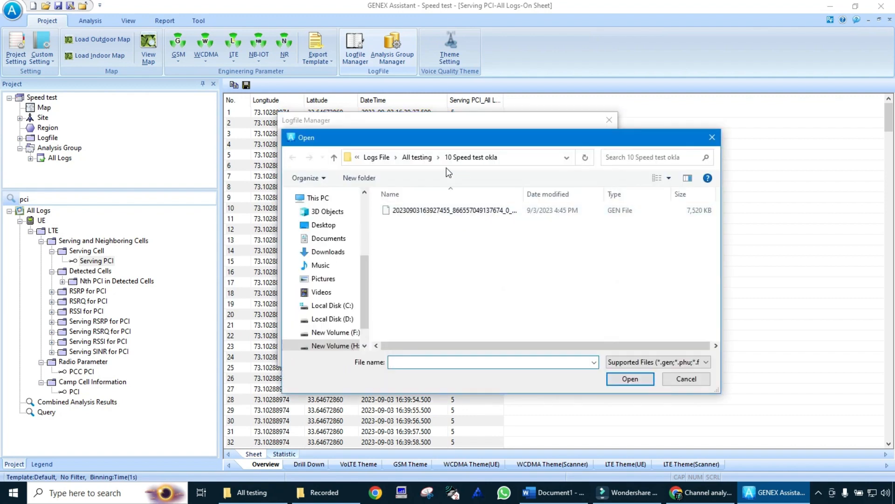
click(438, 160)
click(425, 159)
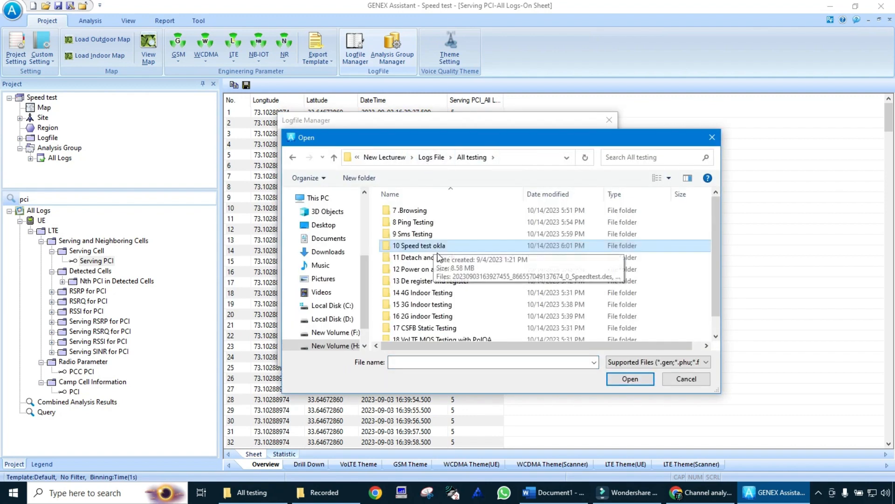
double_click(441, 257)
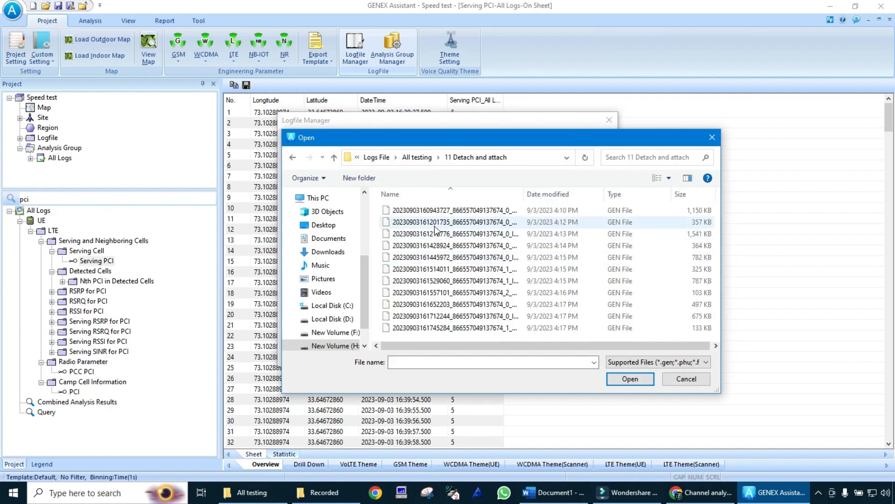
double_click(525, 198)
click(536, 223)
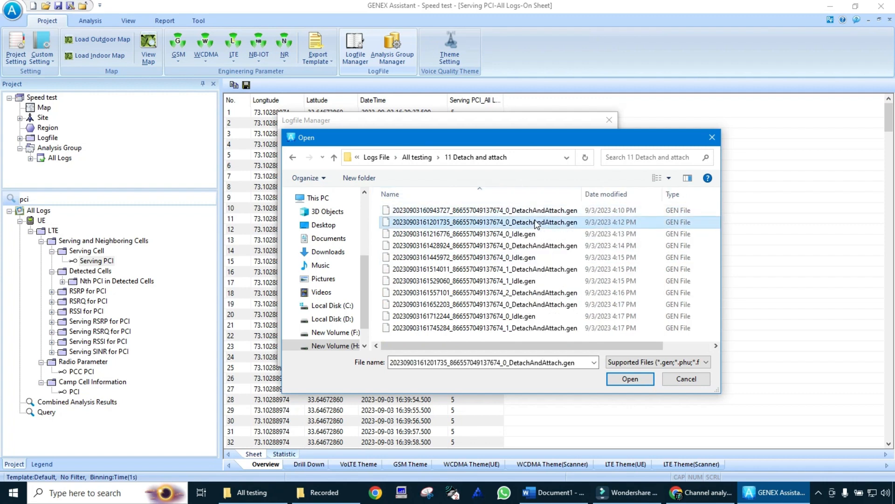
key(shift+Down)
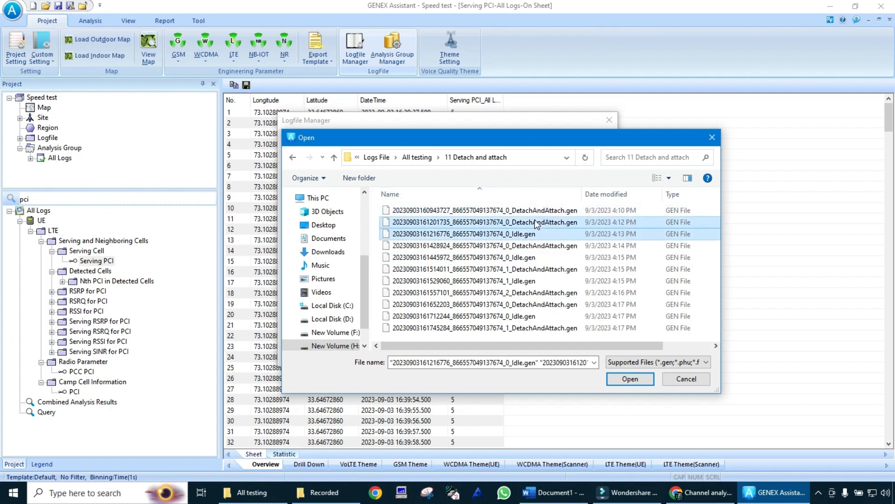
click(628, 379)
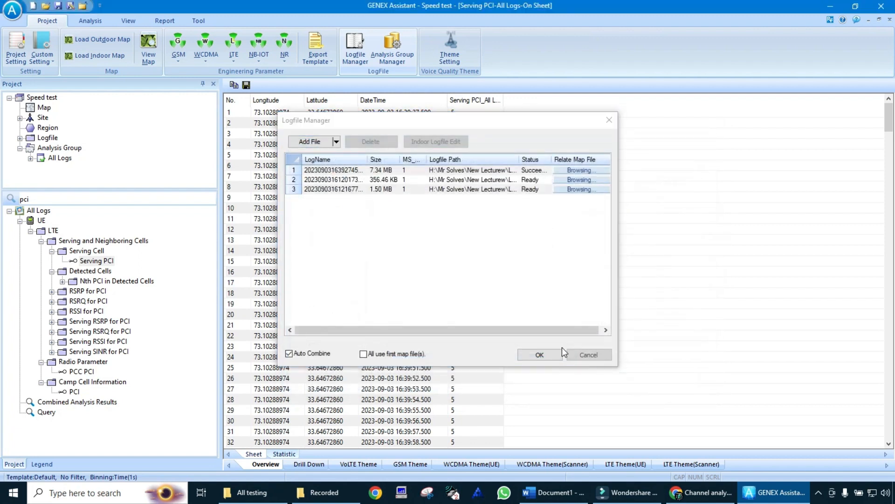
click(534, 355)
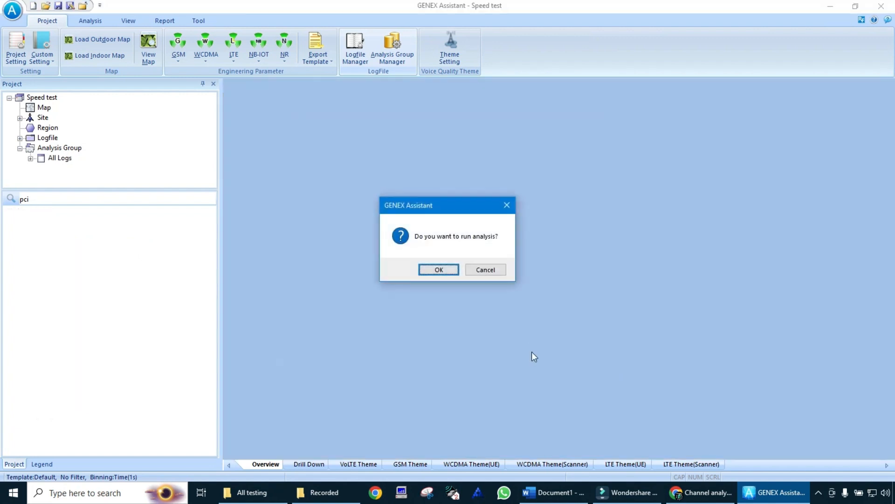
click(485, 270)
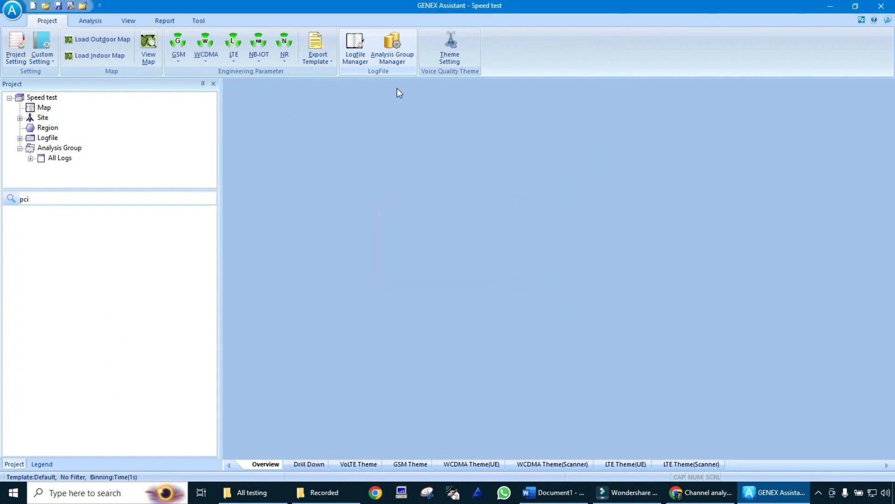
Step: Start a new analysis group named Attach and detach, widening the log name column to show the full file names
click(388, 49)
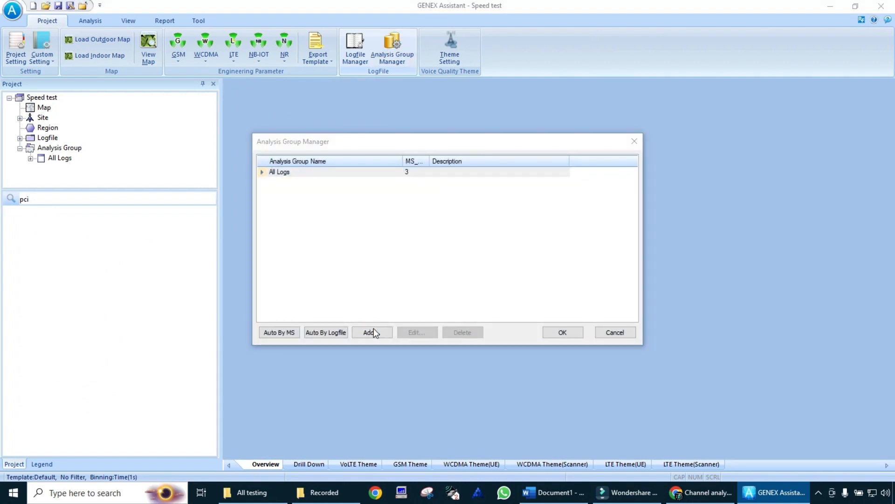
click(371, 331)
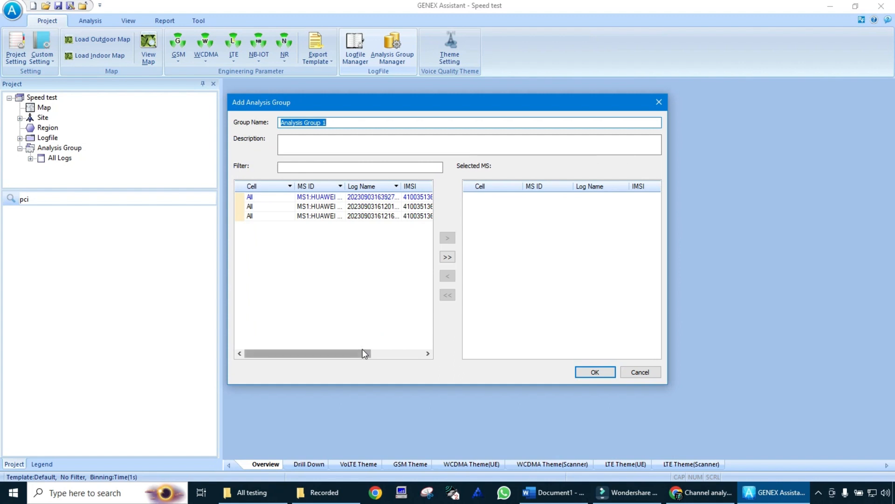
drag(362, 350, 429, 346)
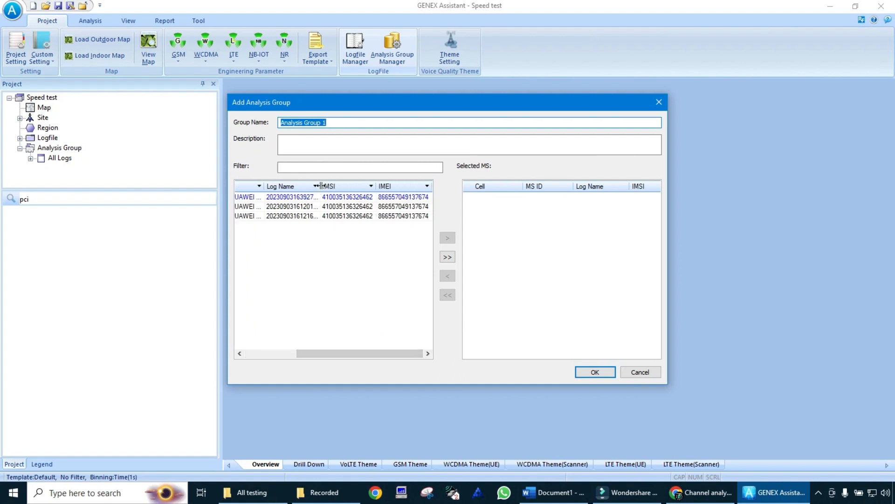
drag(321, 187, 477, 197)
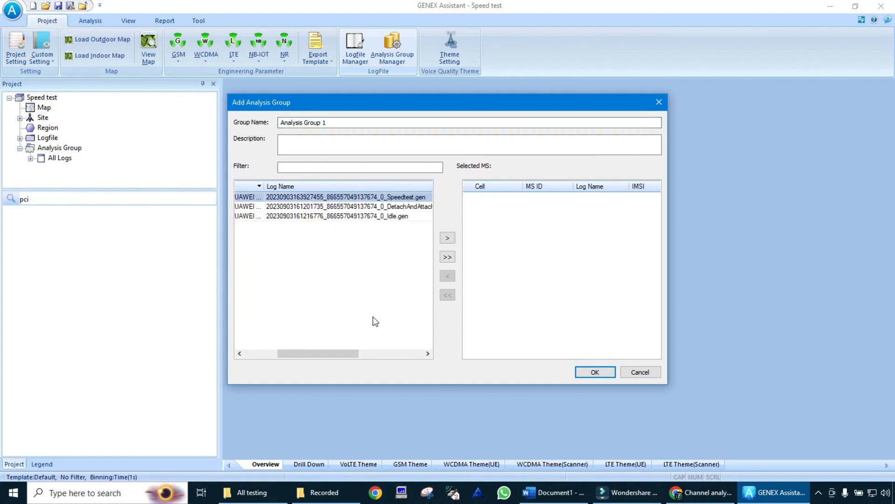
drag(351, 355, 364, 336)
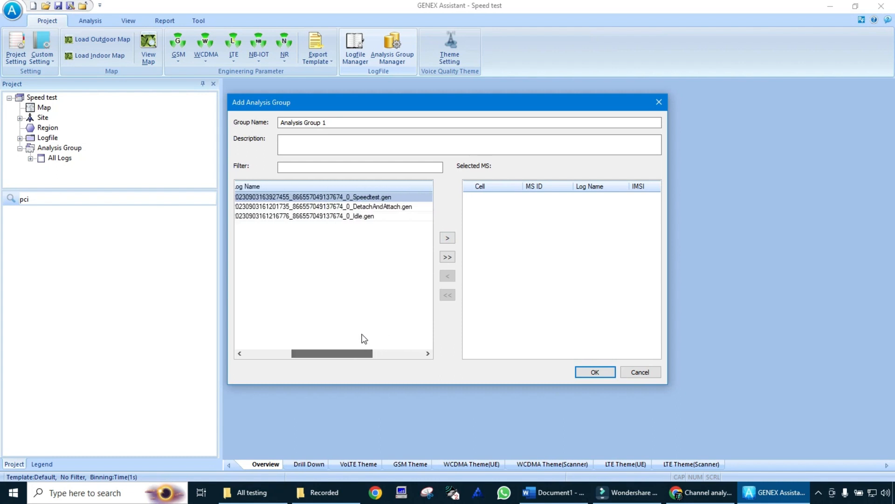
click(351, 124)
key(BackSpace)
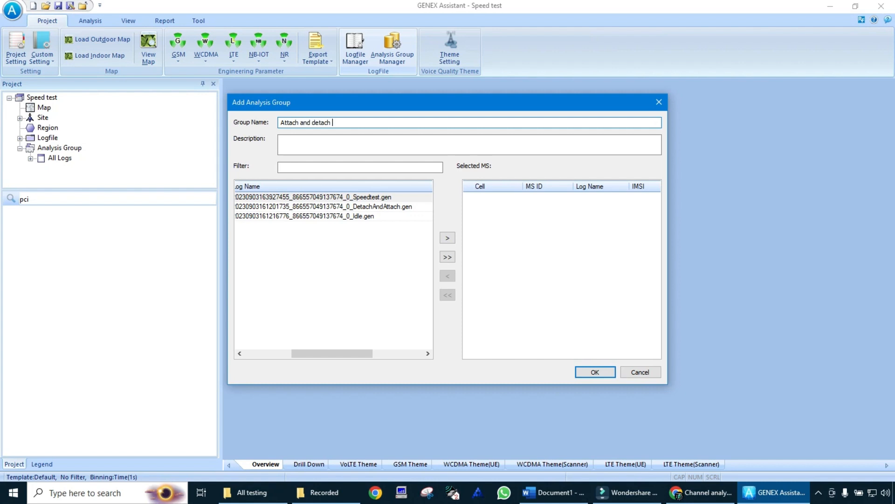
Step: Include the DetachAndAttach and Idle logs in the Attach and detach group, then save it and run the analysis
click(377, 215)
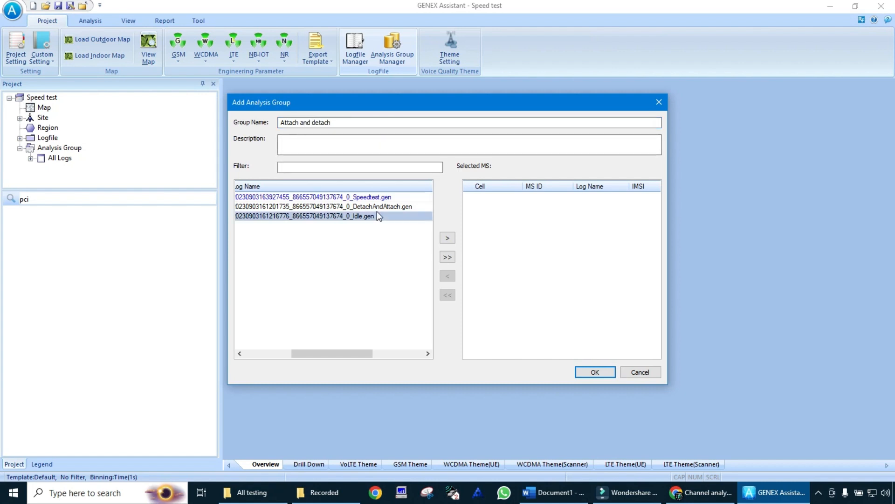
click(391, 208)
click(447, 238)
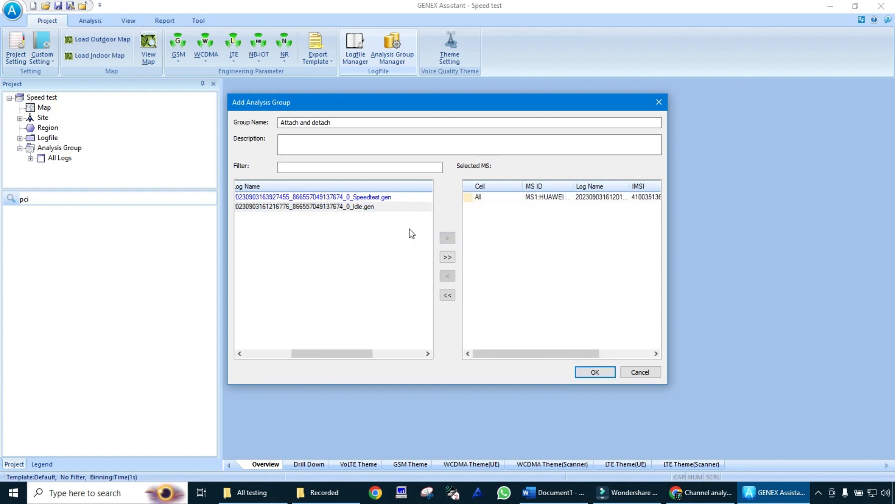
click(382, 206)
click(448, 239)
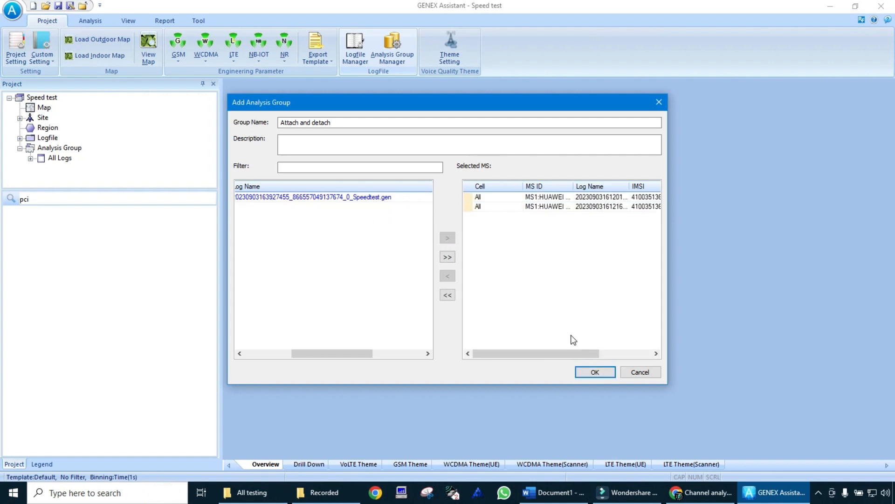
click(596, 373)
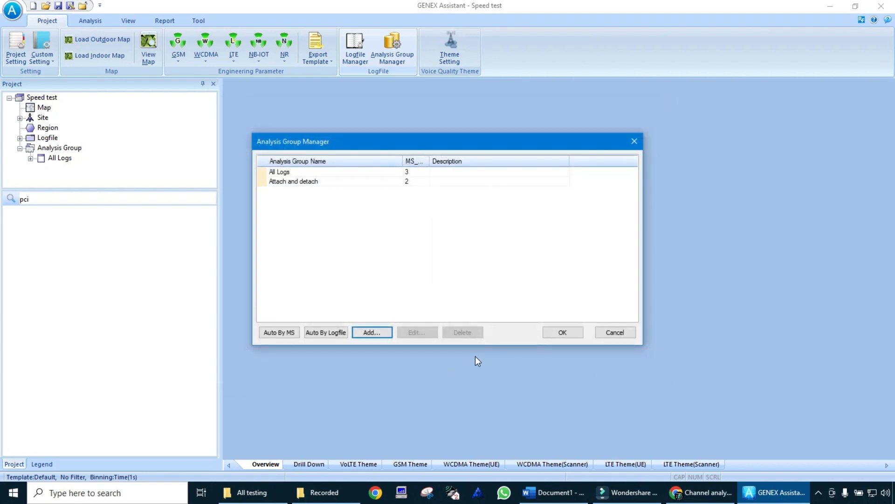
click(562, 332)
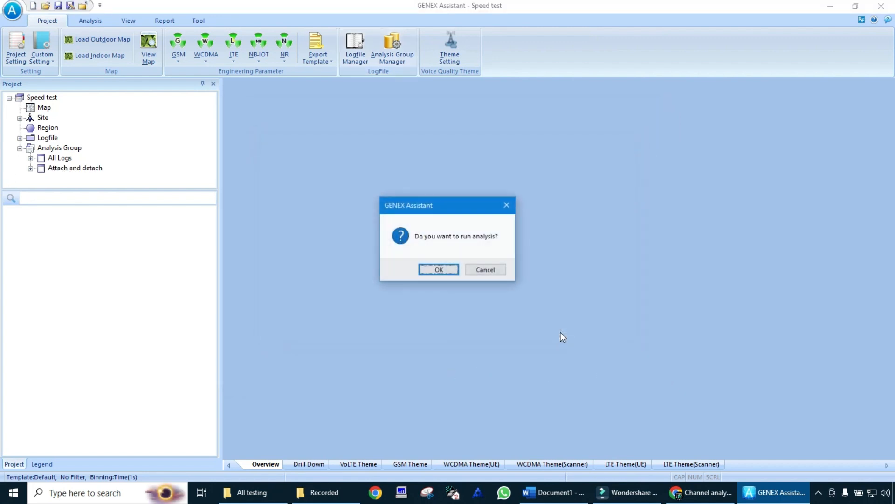
key(Return)
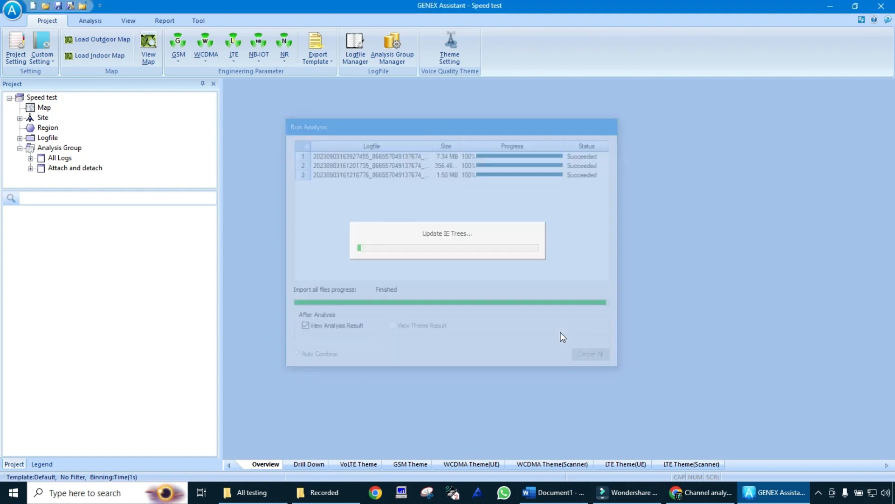
Step: Search the parameters of the Attach and detach group for "attach"
click(71, 169)
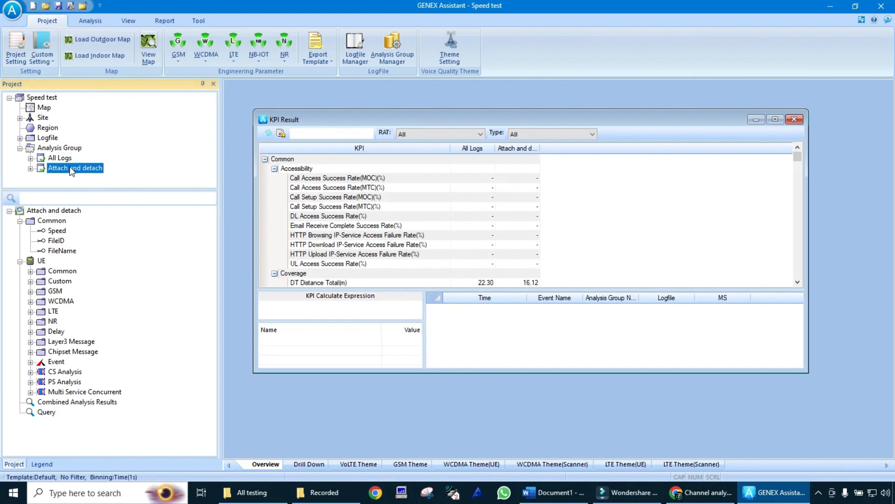
click(71, 198)
text(attach)
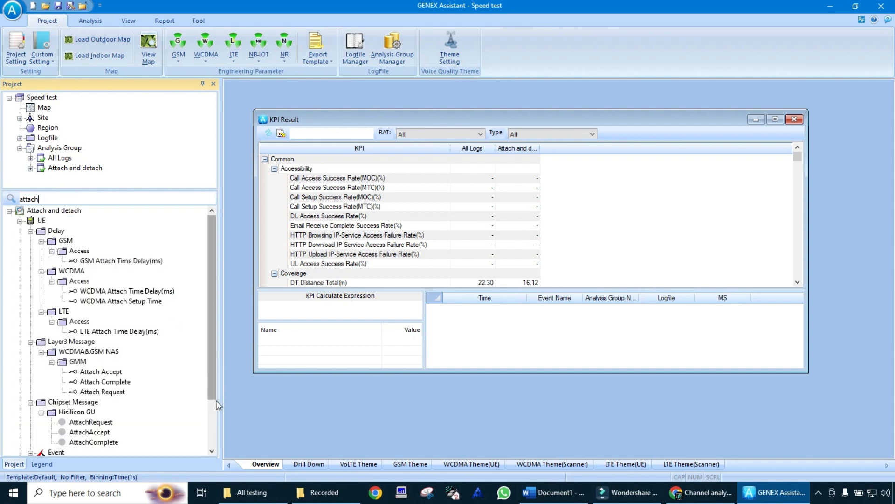
Step: Display the WCDMAAttachAttempt event of the Attach and detach group on a sheet
scroll(212, 419, down, 2)
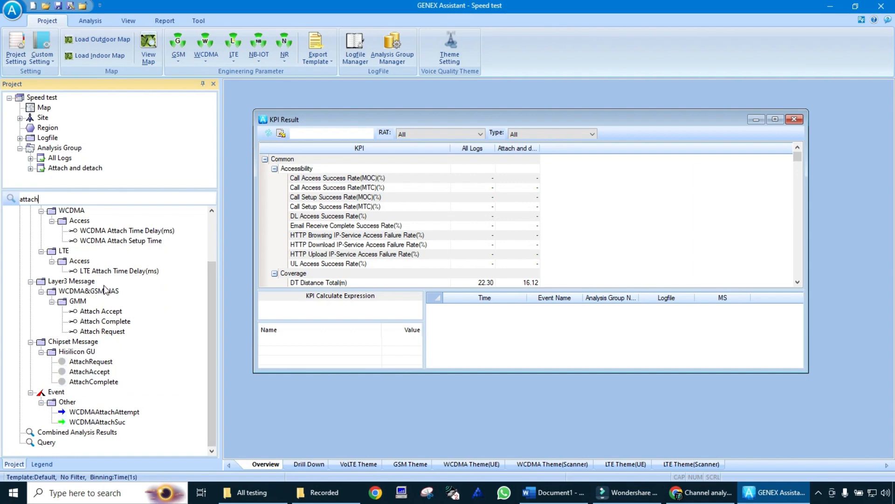
right_click(92, 417)
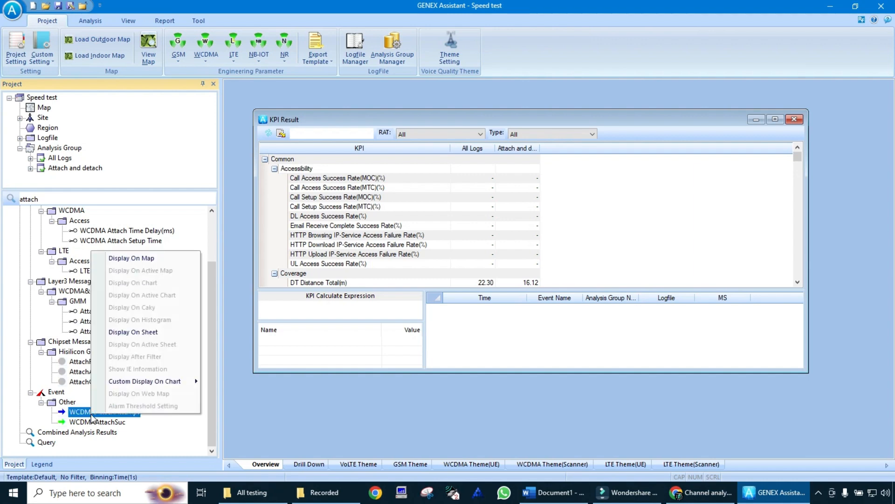
click(170, 332)
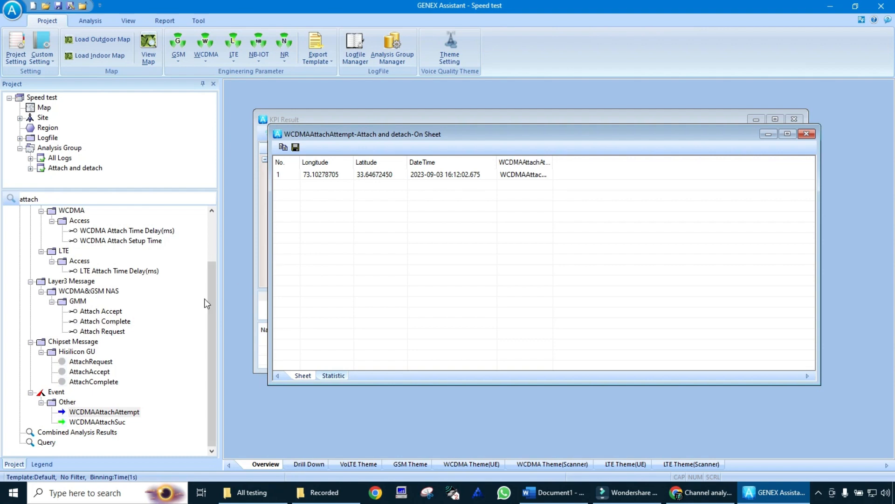
Step: View the WCDMAAttachSuc event on a map and on a sheet, and close the attach event windows
double_click(103, 422)
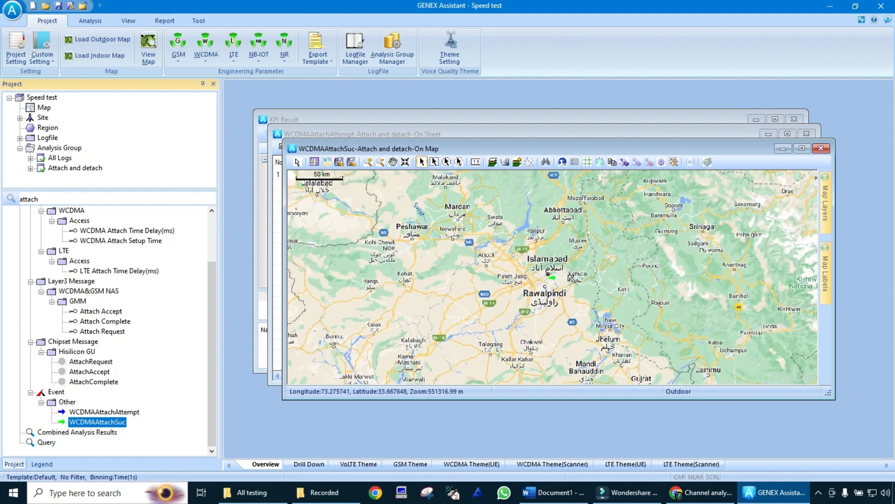
click(821, 149)
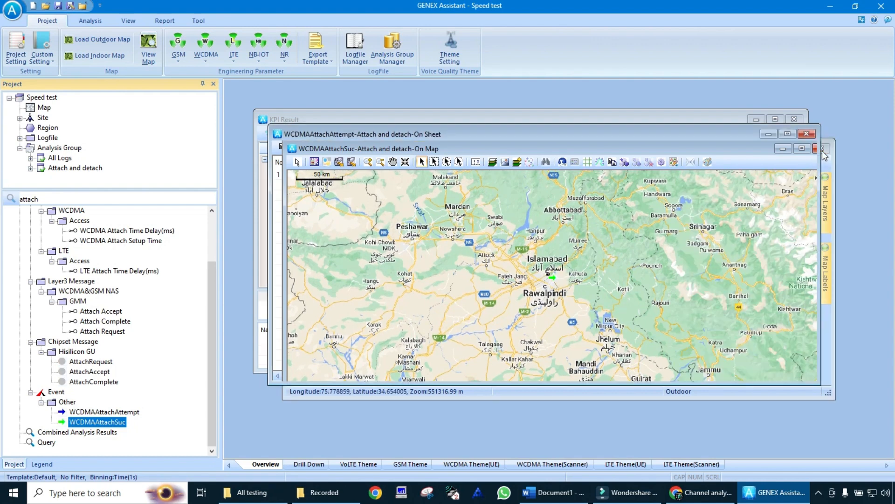
right_click(88, 422)
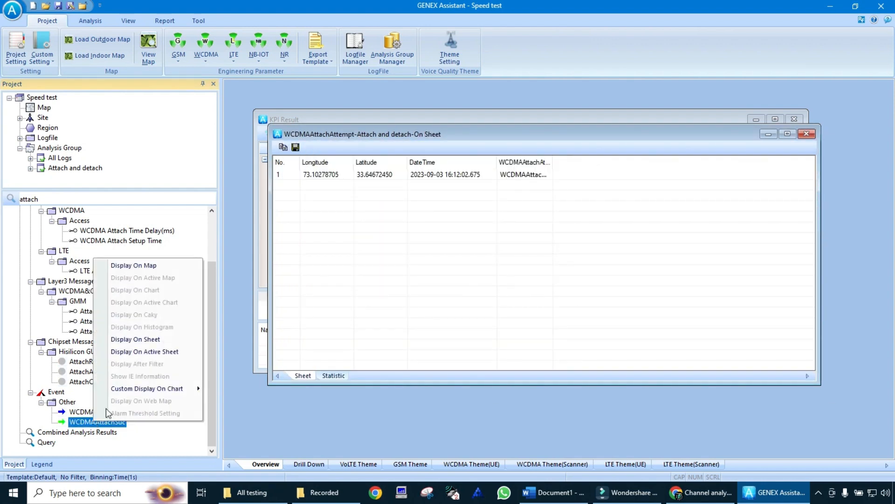
click(174, 339)
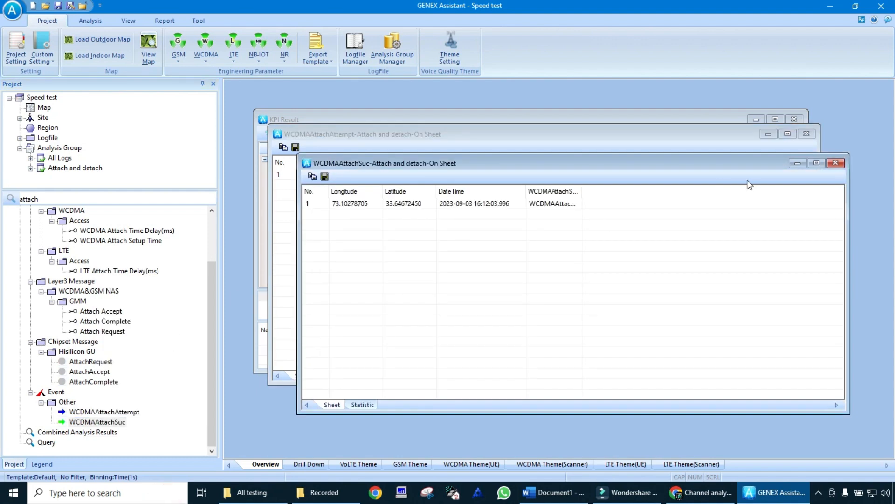
click(836, 163)
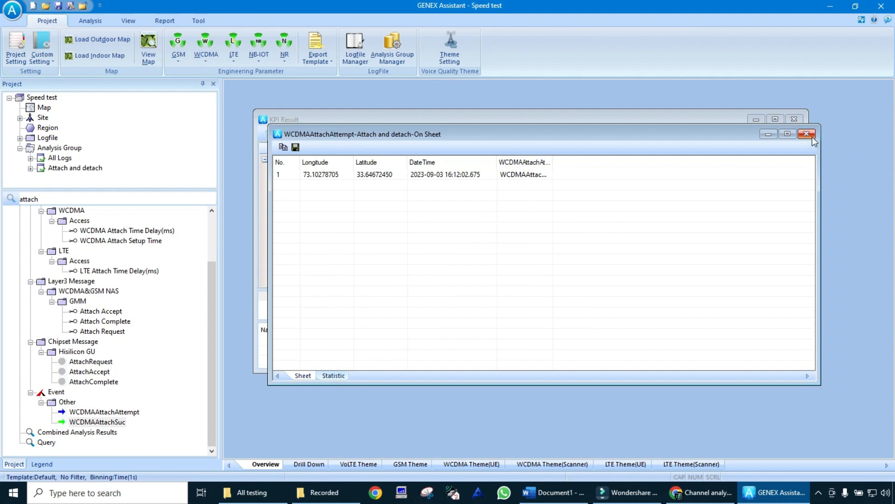
click(806, 135)
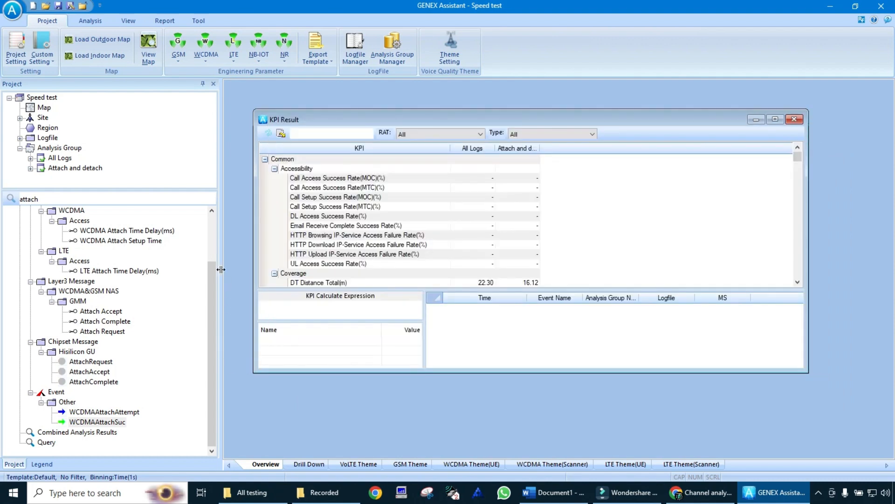
Step: Display the LTE Attach Time Delay(ms) parameter of the Attach and detach group on a sheet, and close the sheet
click(214, 251)
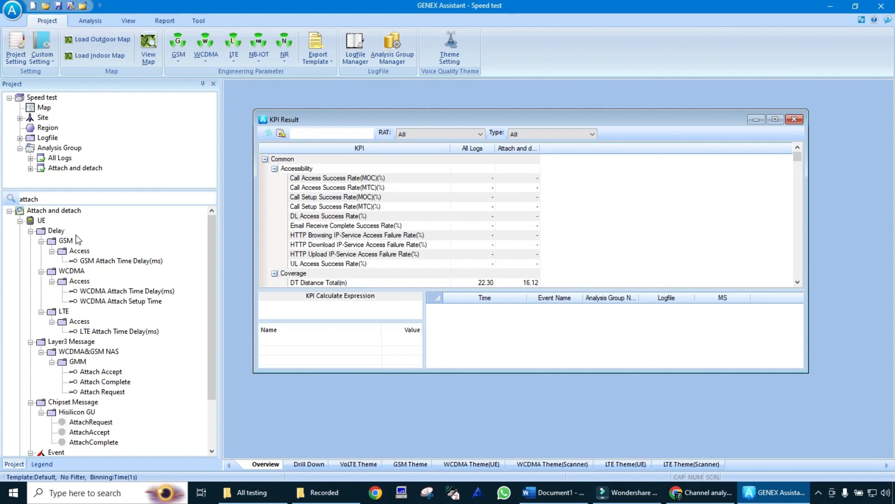
click(125, 332)
right_click(125, 332)
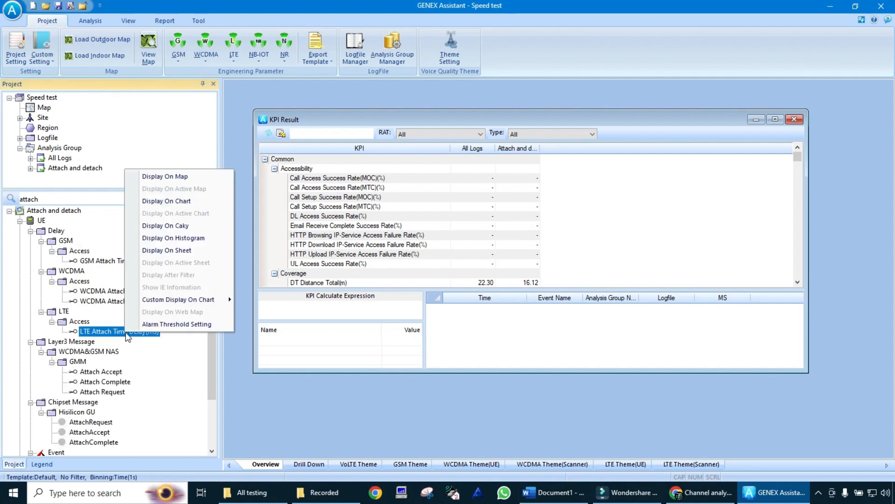
click(198, 254)
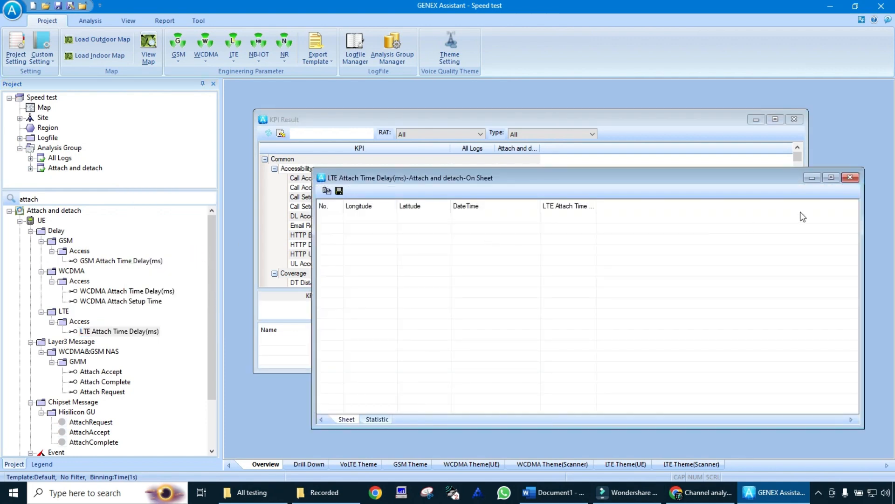
click(850, 178)
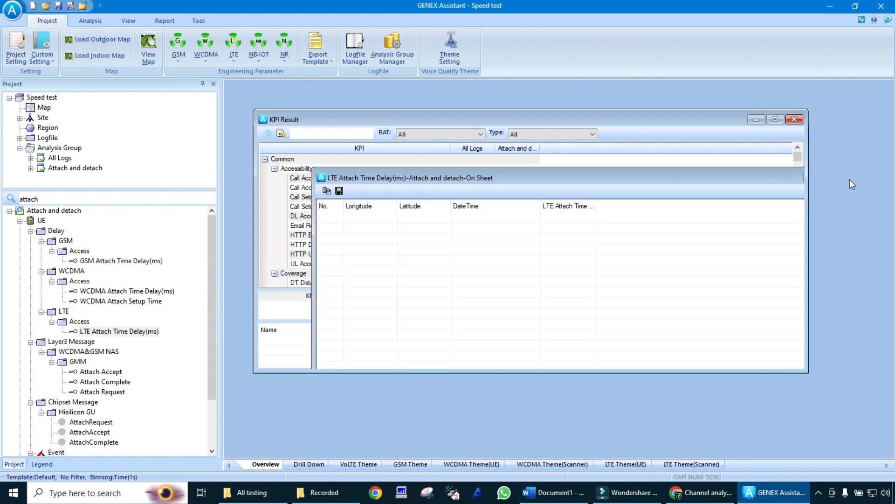
Step: Display the Layer3 Attach Accept message on a sheet and show the decoded content of its entry
click(113, 373)
right_click(113, 373)
click(180, 292)
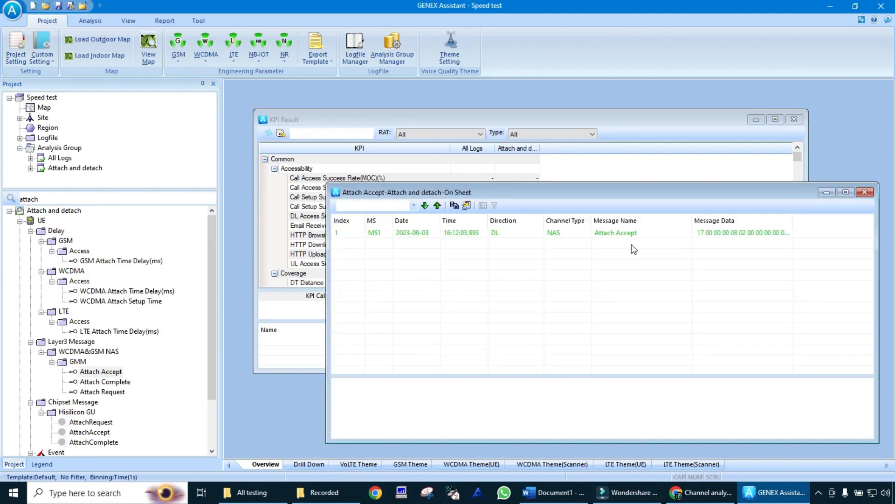
click(527, 238)
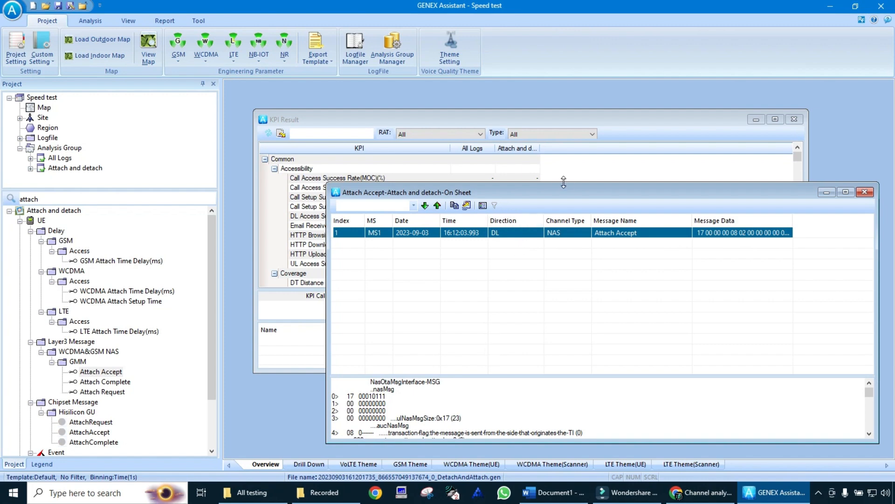
Step: Enlarge the decoded content area, examine the Attach Accept message fields down to the reserve bytes, and close the sheet
drag(573, 191, 482, 133)
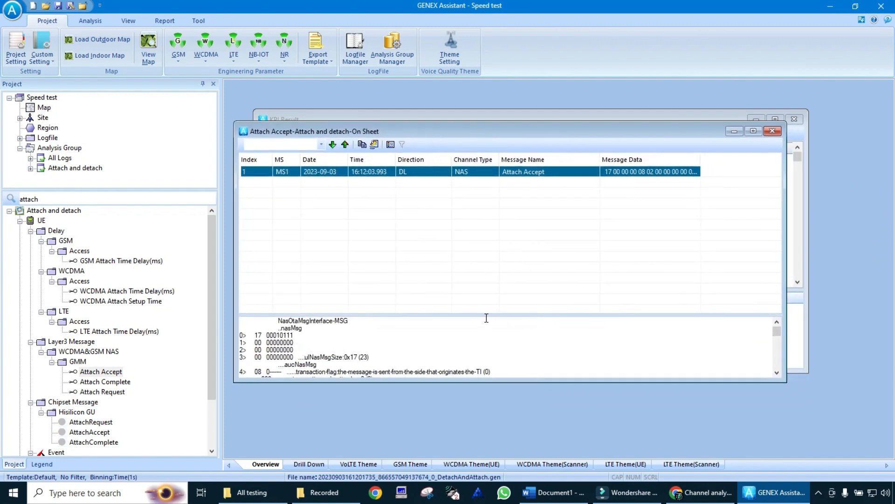
drag(486, 289, 483, 273)
click(777, 372)
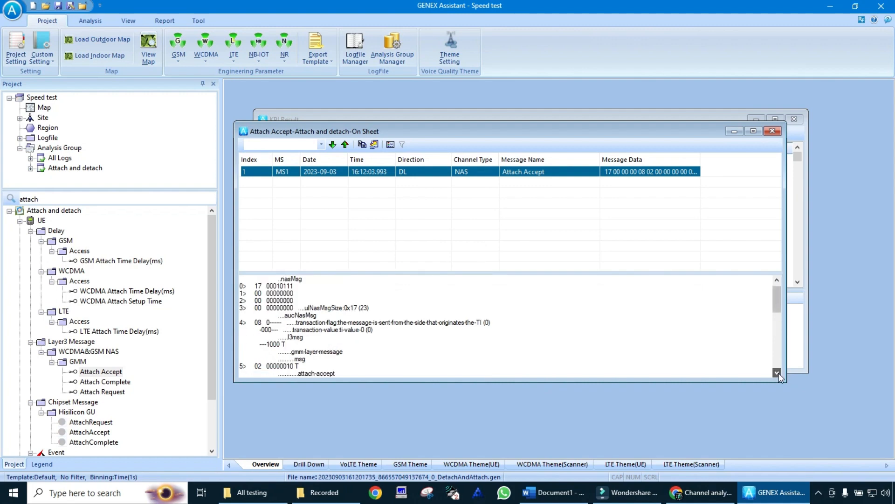
click(777, 373)
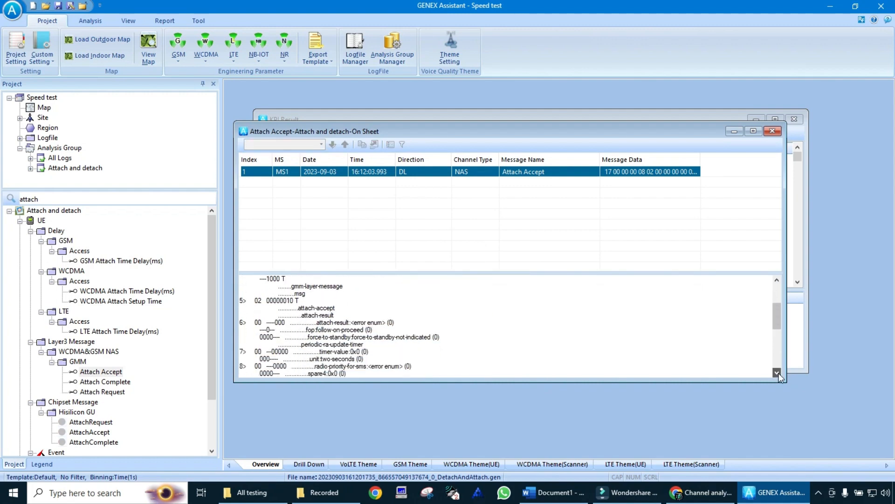
click(777, 373)
click(777, 372)
click(777, 372)
click(777, 372)
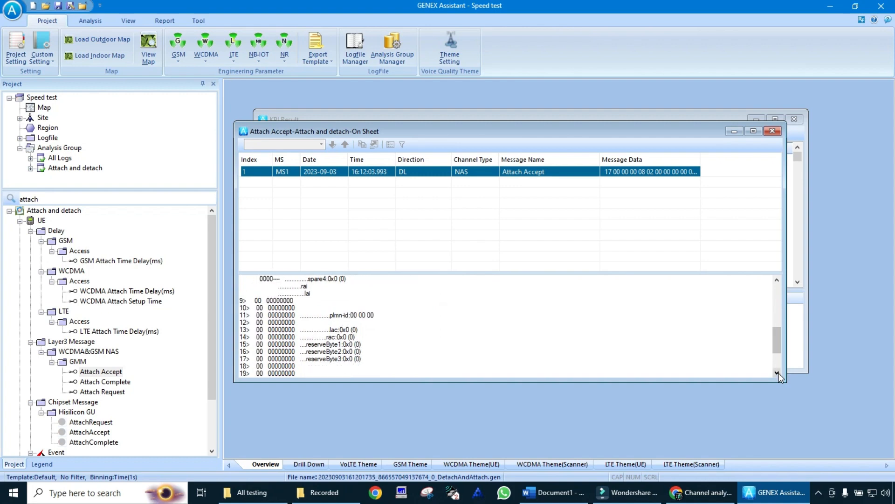
click(777, 372)
click(777, 372)
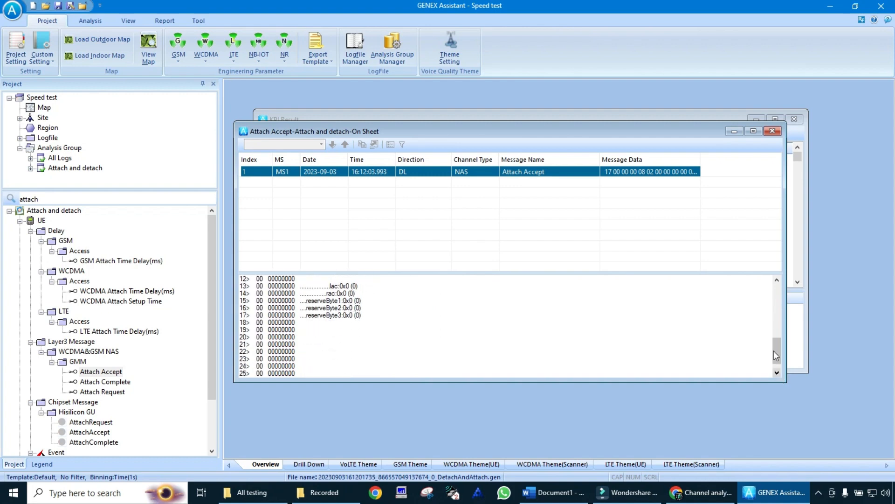
click(772, 131)
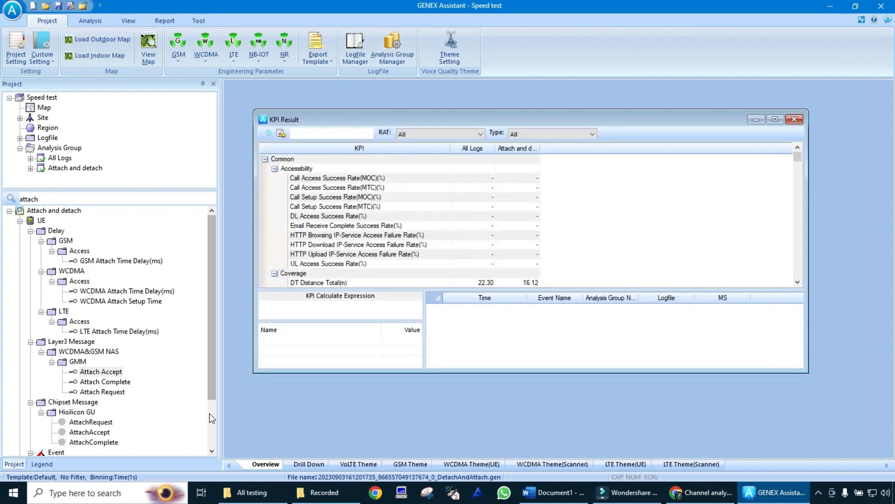
Step: Display the Hisilicon GU AttachRequest chipset message on a sheet to view its time and location, and close the sheet
scroll(209, 413, down, 2)
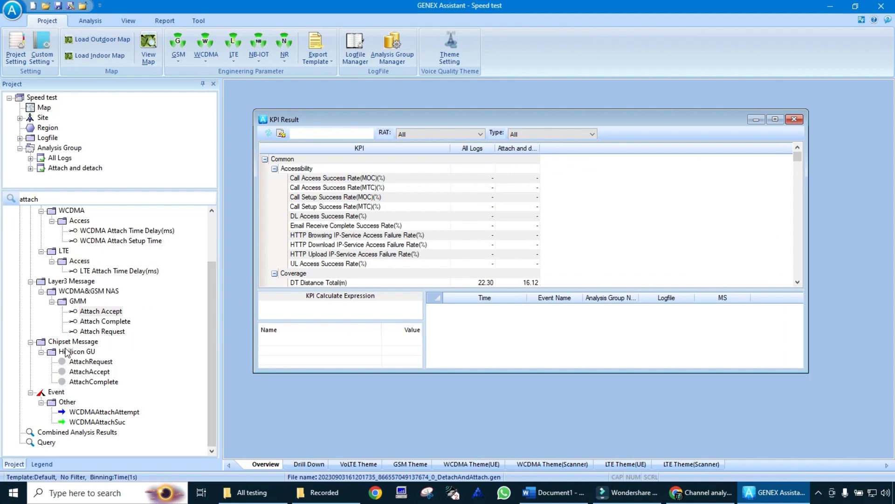
click(86, 363)
right_click(86, 368)
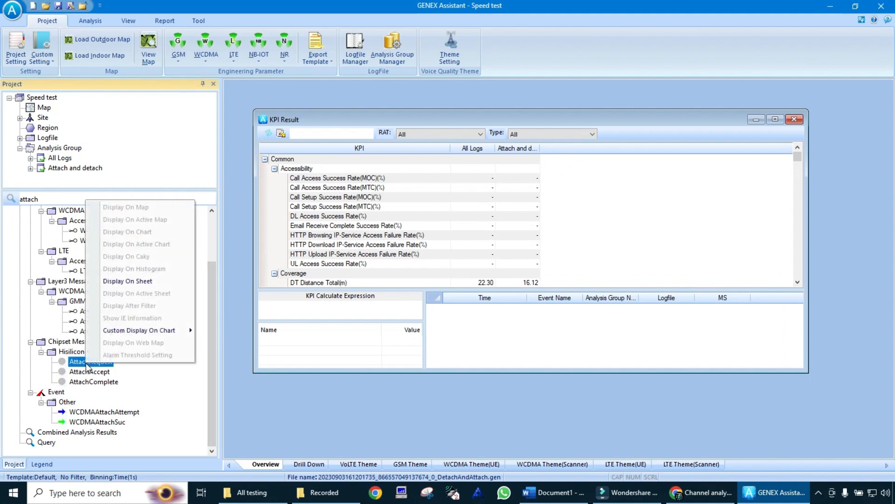
click(168, 290)
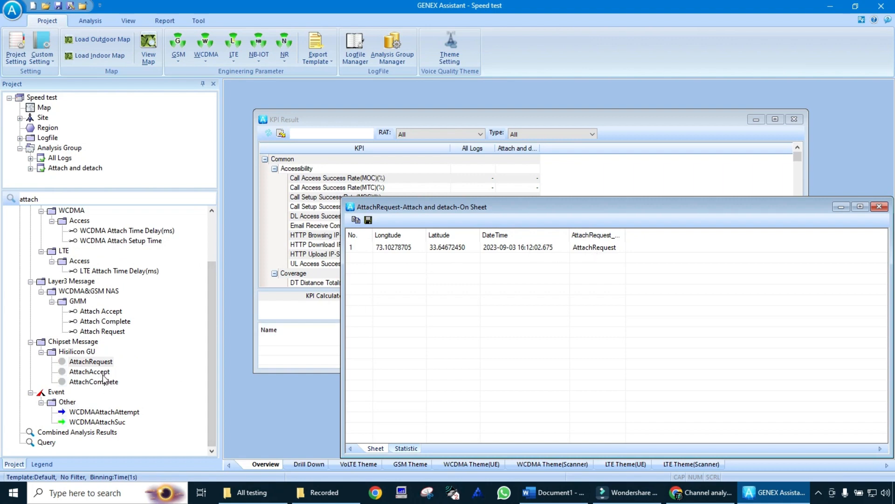
click(861, 209)
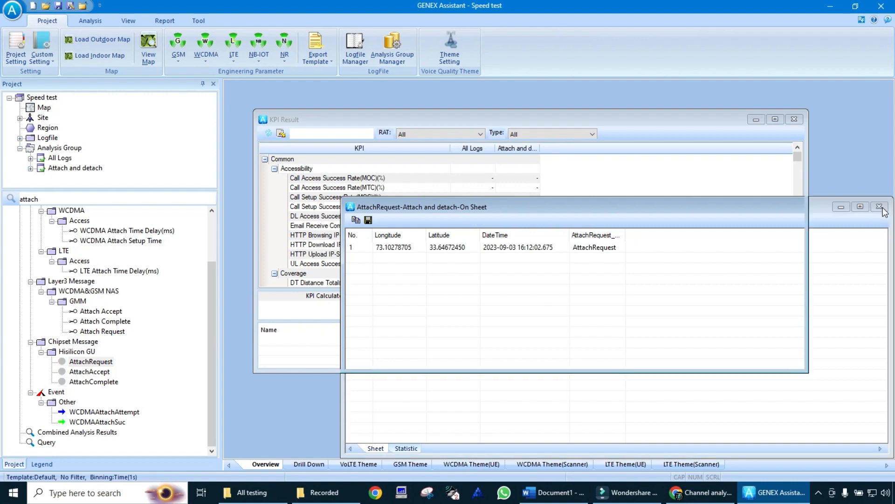
click(881, 207)
Step: Search the parameters of the Attach and detach group for "det"
double_click(142, 194)
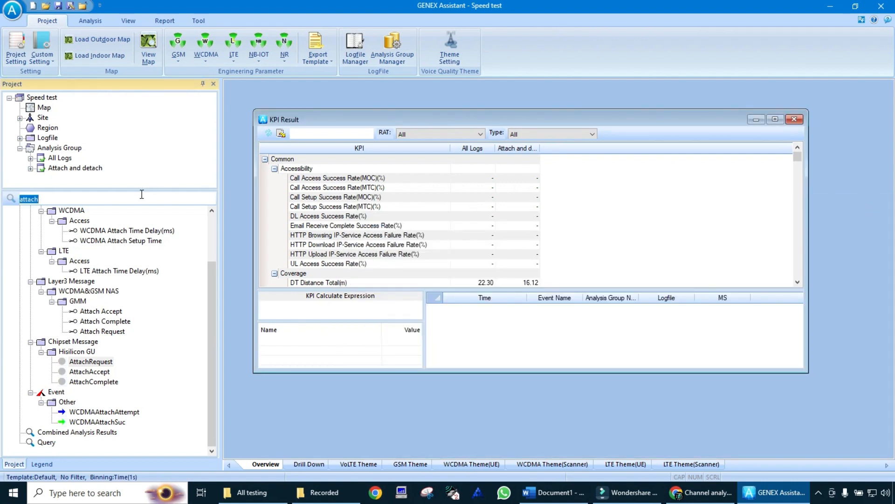
key(BackSpace)
text(deta)
key(BackSpace)
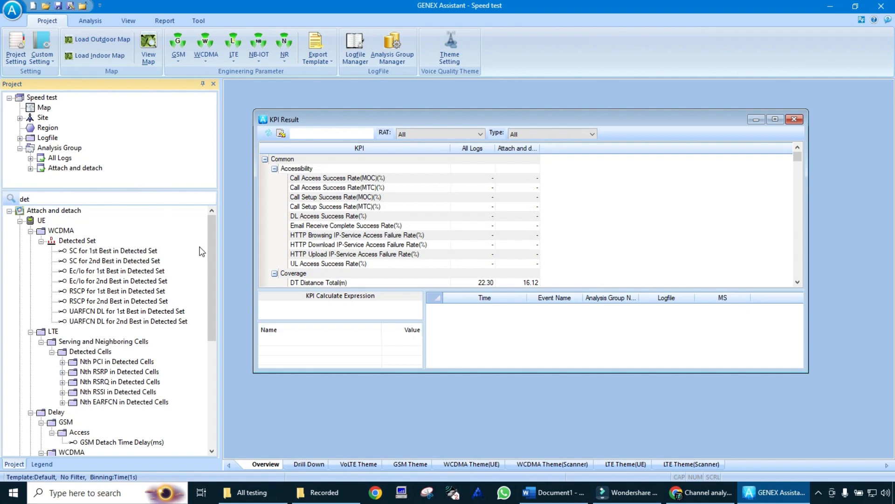
Step: Display the WCDMA Detach Time Delay(ms) and LTE Detach Time Delay(ms) parameters on separate sheets
drag(208, 285, 212, 353)
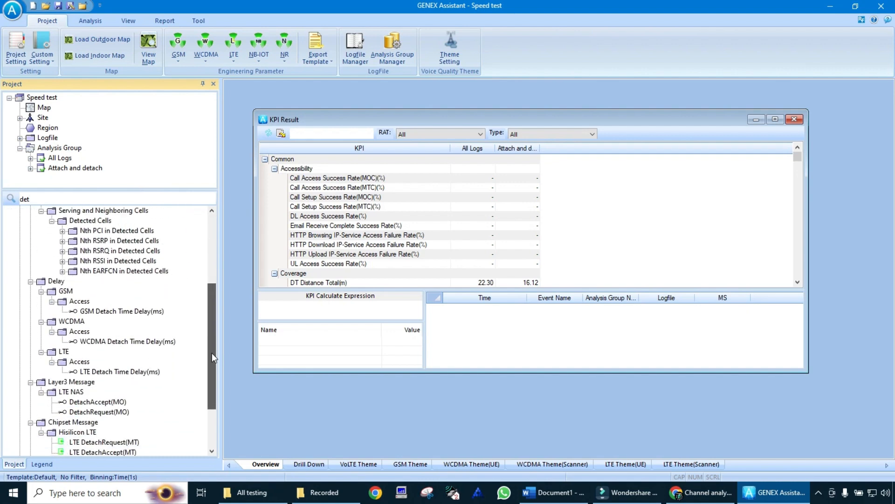
right_click(134, 343)
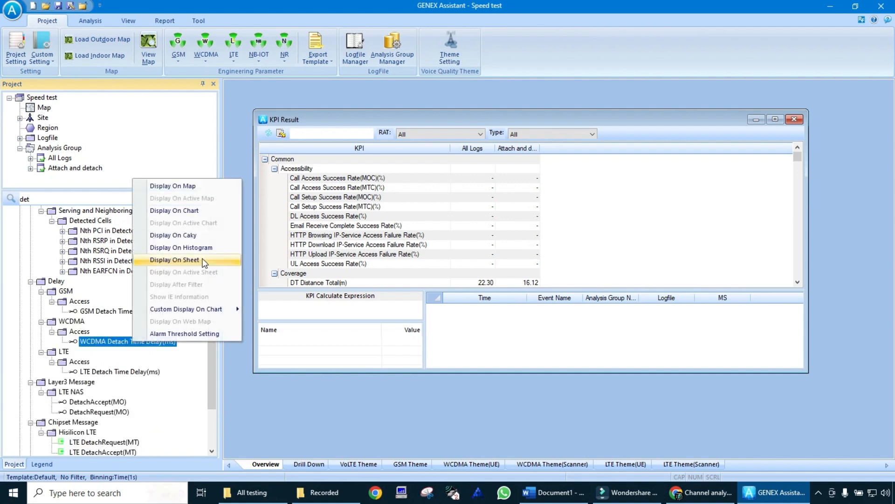
click(204, 260)
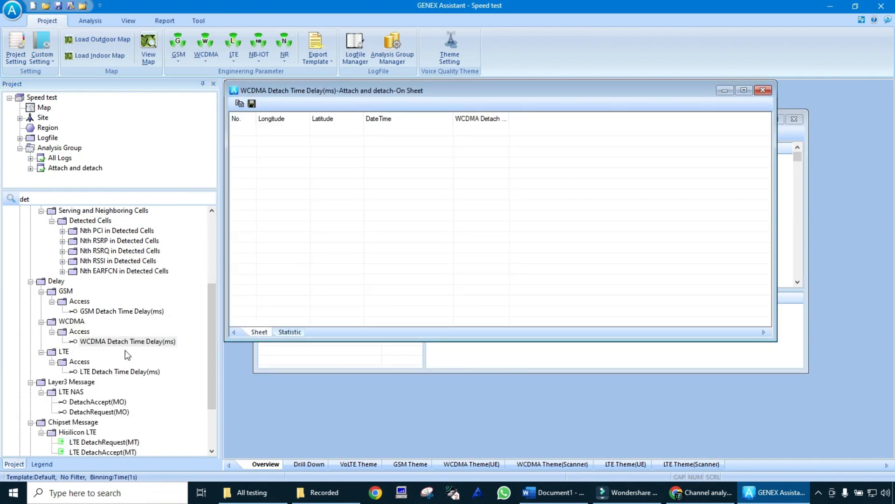
right_click(111, 373)
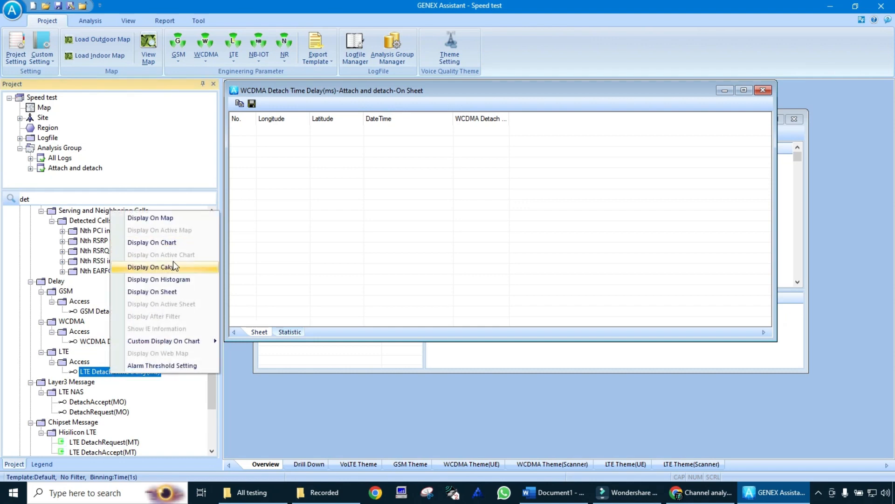
click(171, 291)
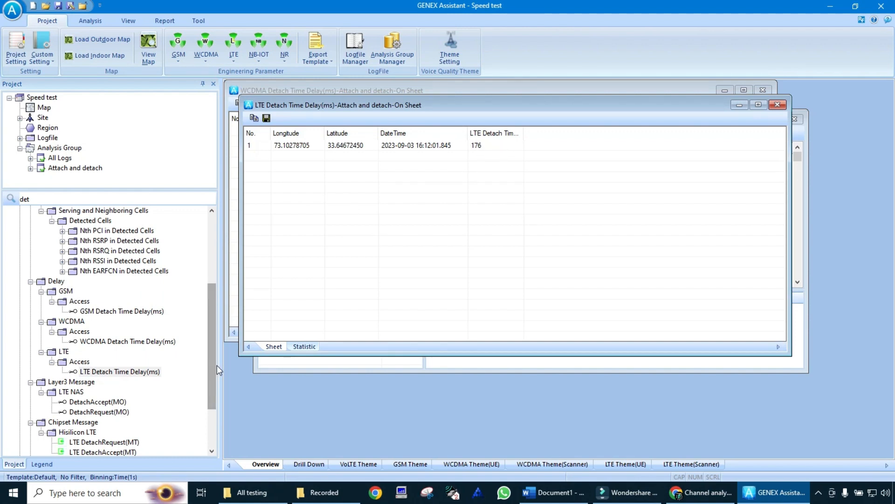
Step: Display the LTE NAS DetachAccept(MO) message on a sheet
drag(215, 365, 208, 396)
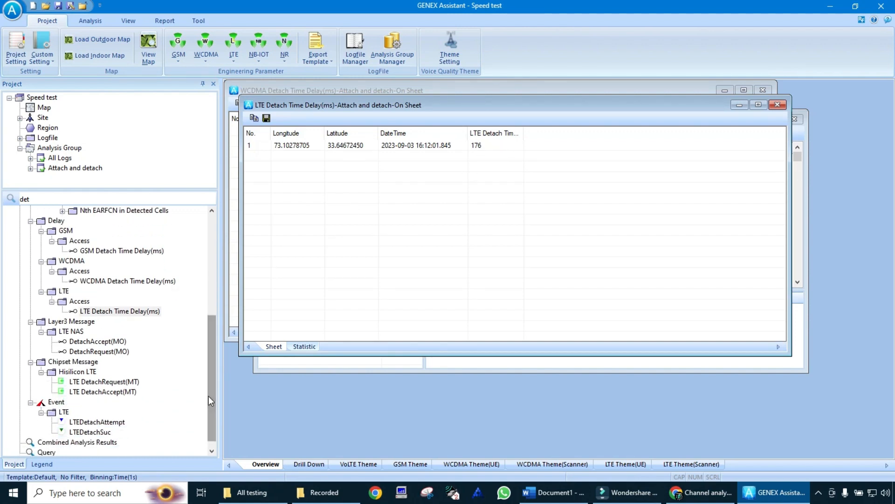
click(86, 342)
right_click(85, 342)
click(163, 258)
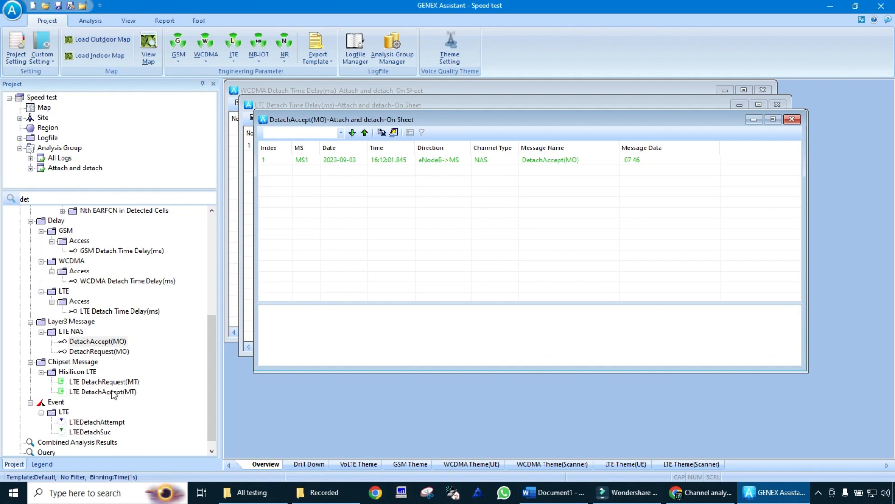
Step: Display the LTEDetachAttempt event of the Attach and detach group on a sheet
click(211, 446)
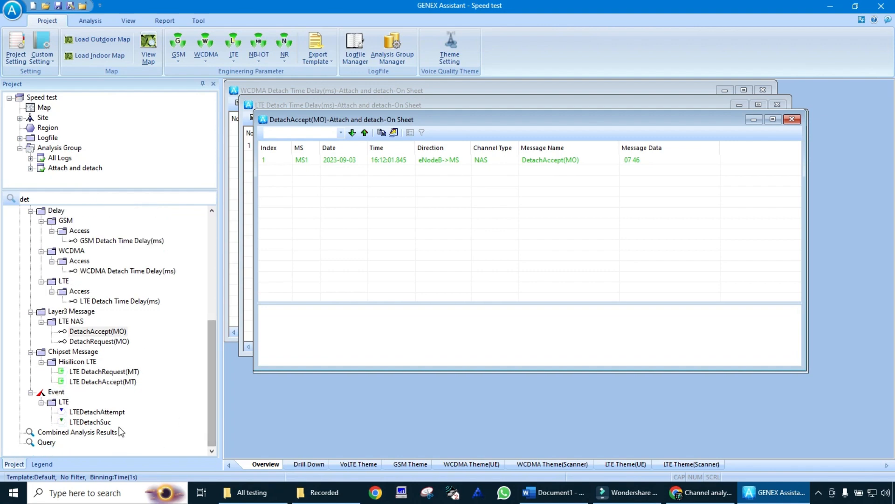
right_click(105, 414)
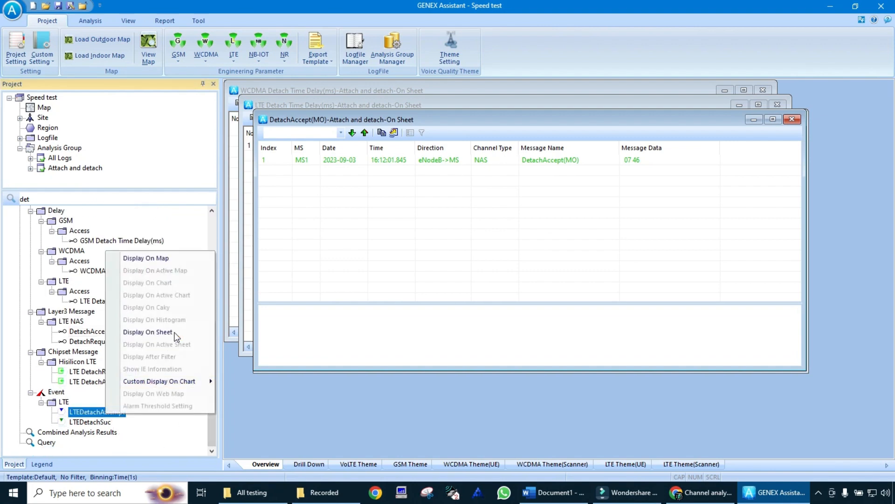
click(182, 334)
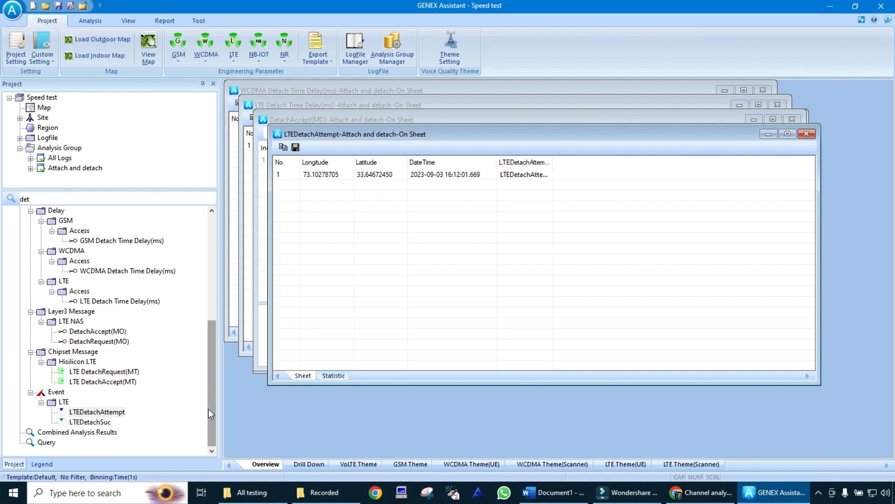
Step: Close all open detach sheets and the KPI Result window, and minimize the application to show the desktop
scroll(161, 302, up, 6)
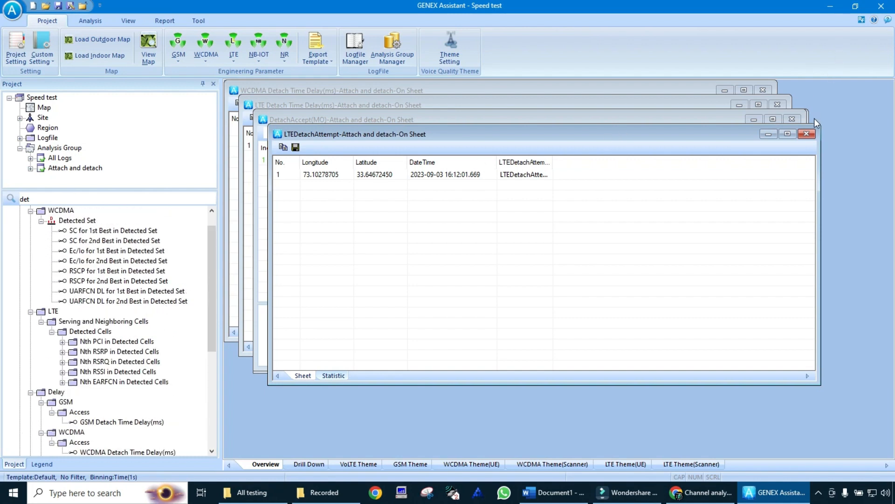
click(807, 134)
click(793, 120)
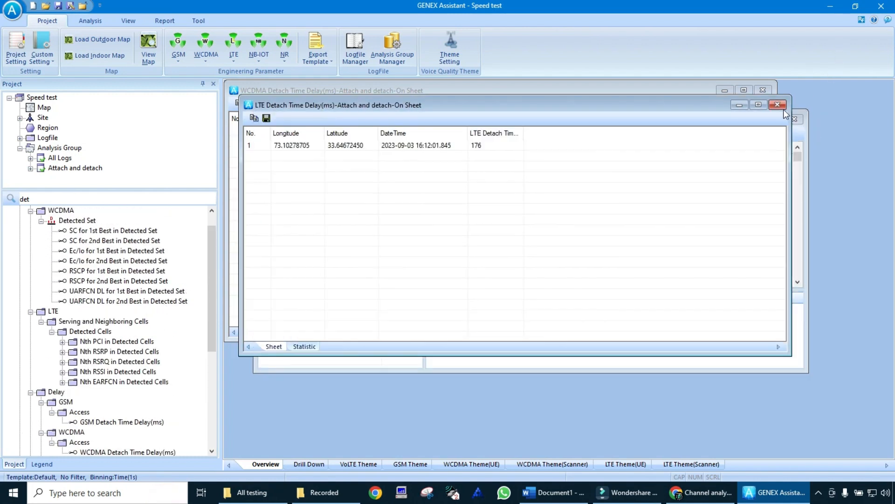
click(783, 108)
click(791, 118)
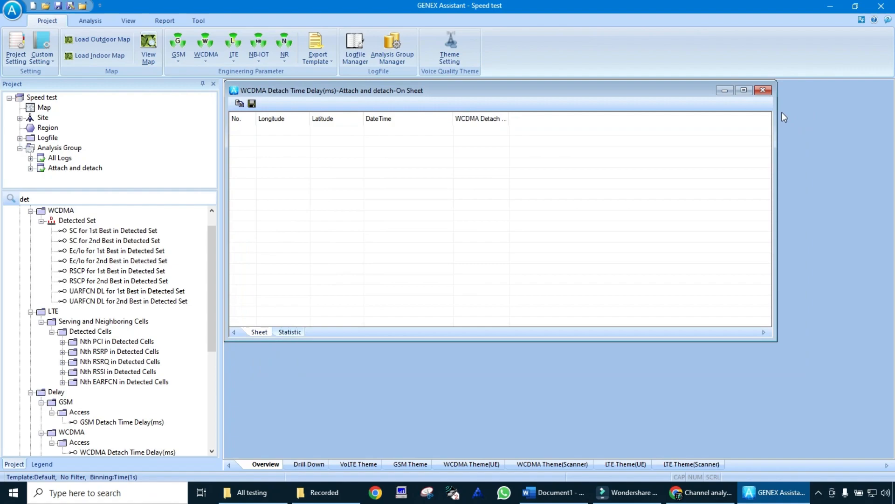
click(763, 91)
click(829, 6)
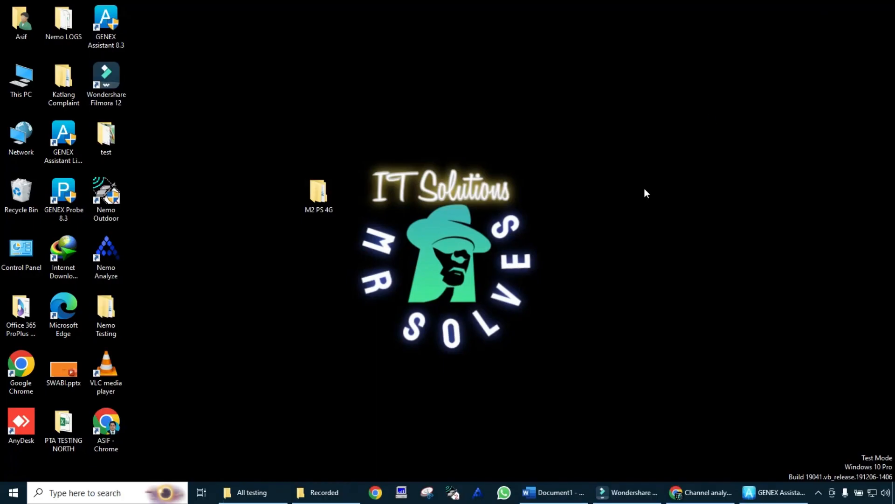